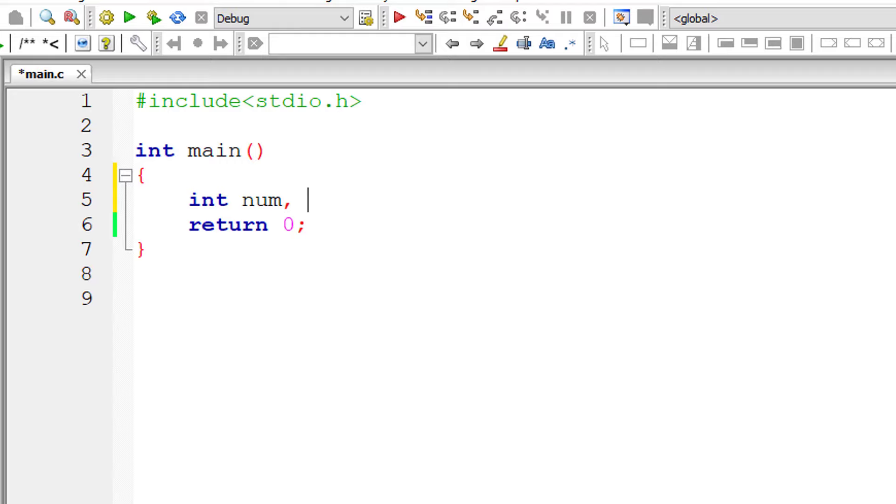
text(count)
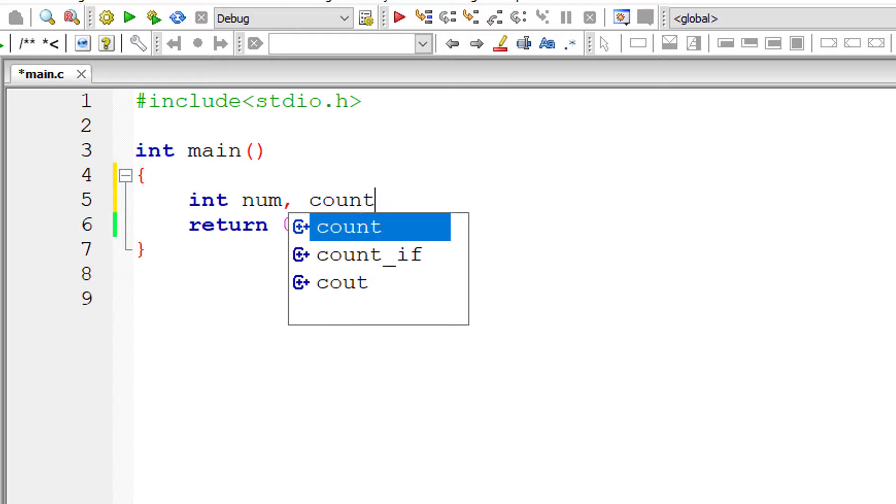
text(, fact = )
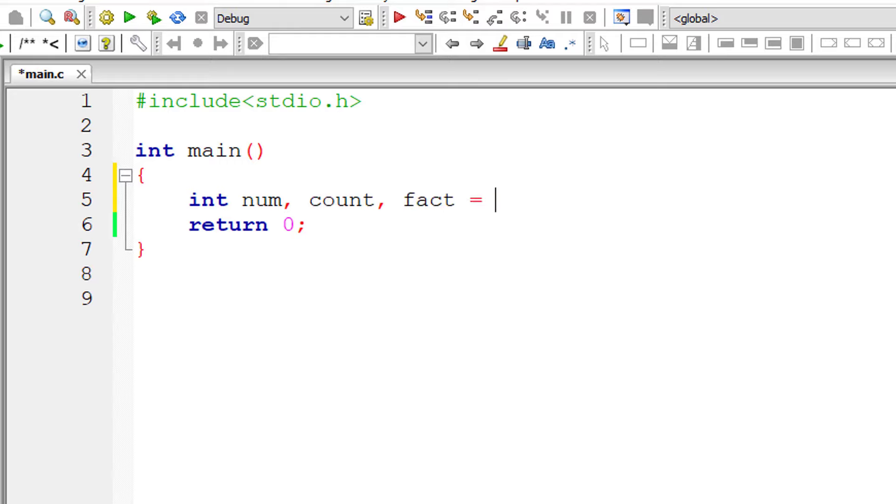
text(1;)
Declare num, count and fact = 1, then print "Enter a number to find its Factorial"
key(Return)
key(Return)
key(Return)
key(Up)
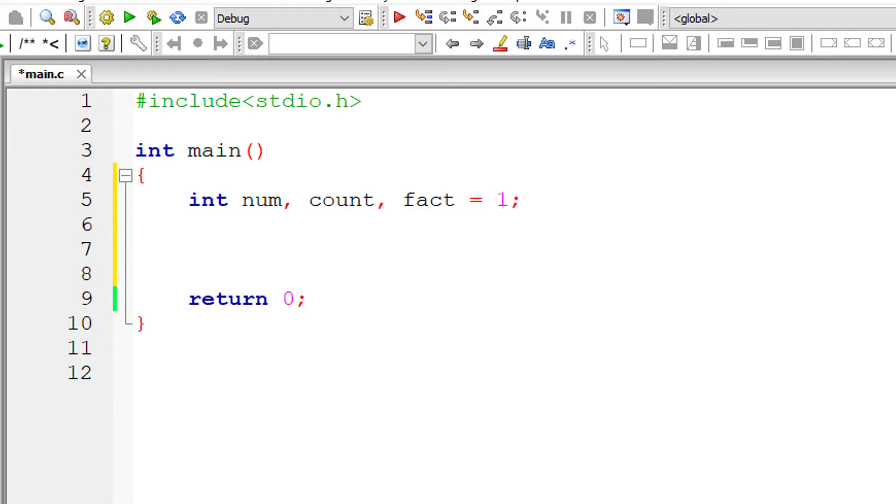
text(prin)
key(Return)
text(printf("Et)
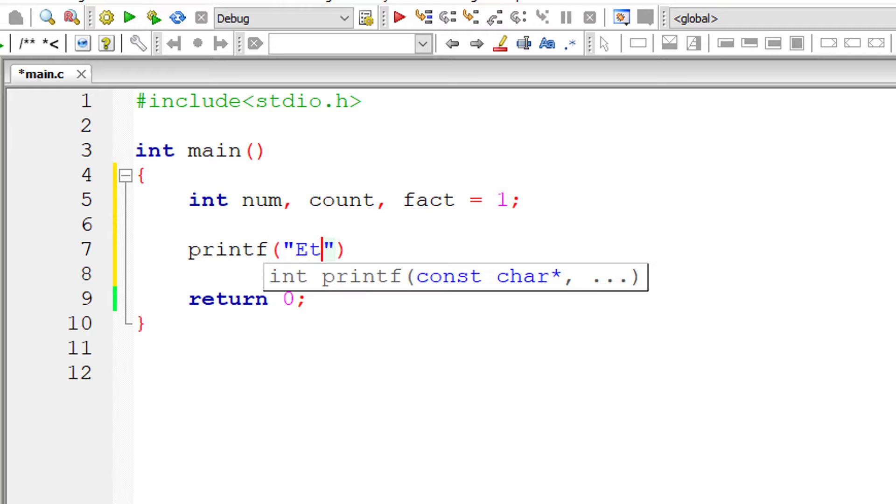
key(BackSpace)
text(nter a number )
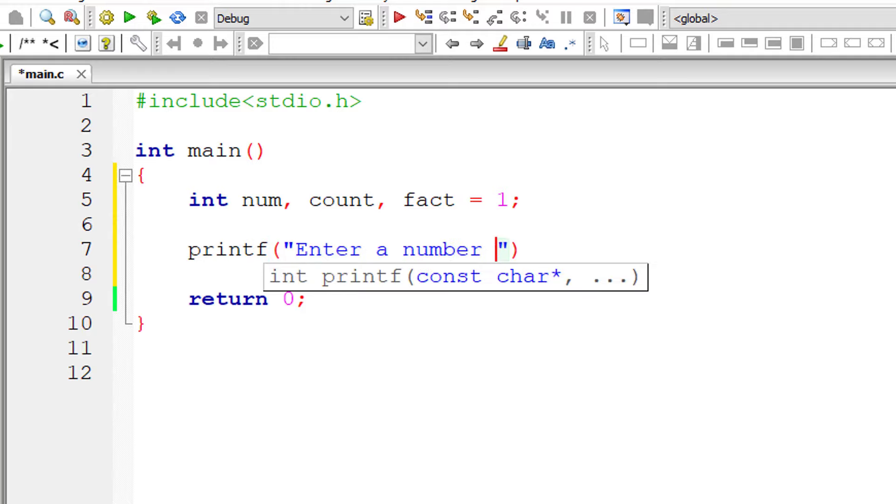
text(to find its )
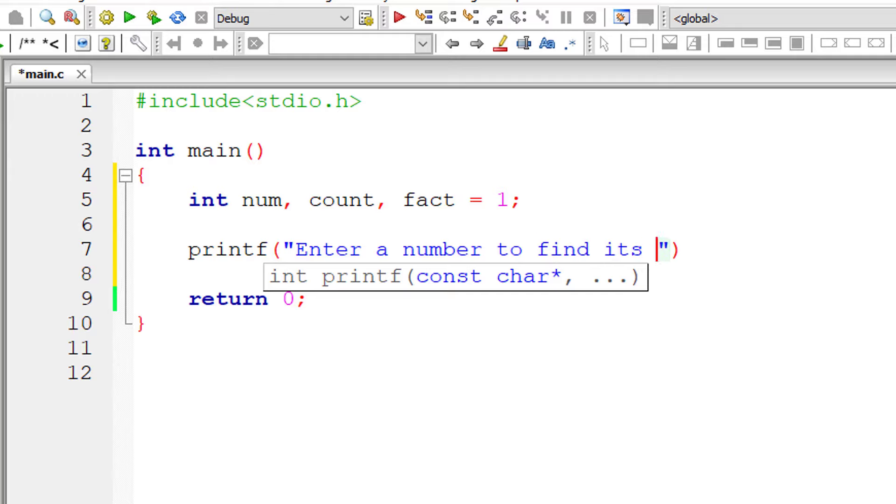
text(Factori)
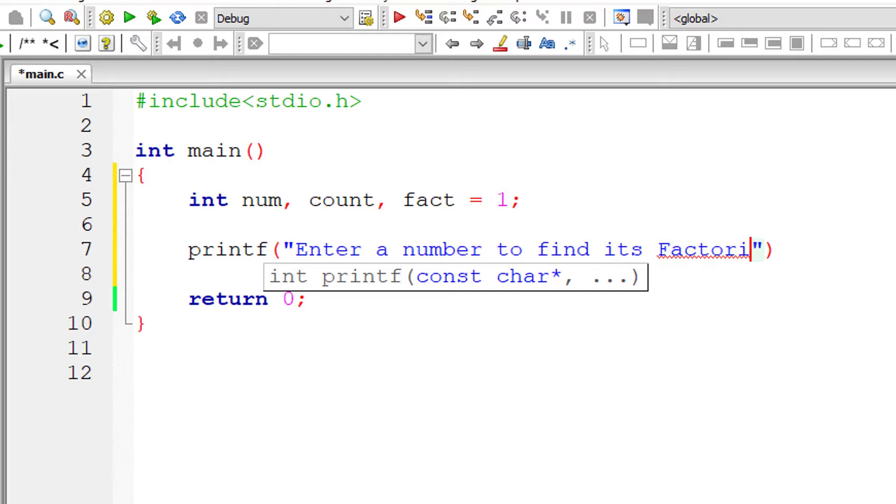
text(al\n)
key(Right)
key(Right)
text(;)
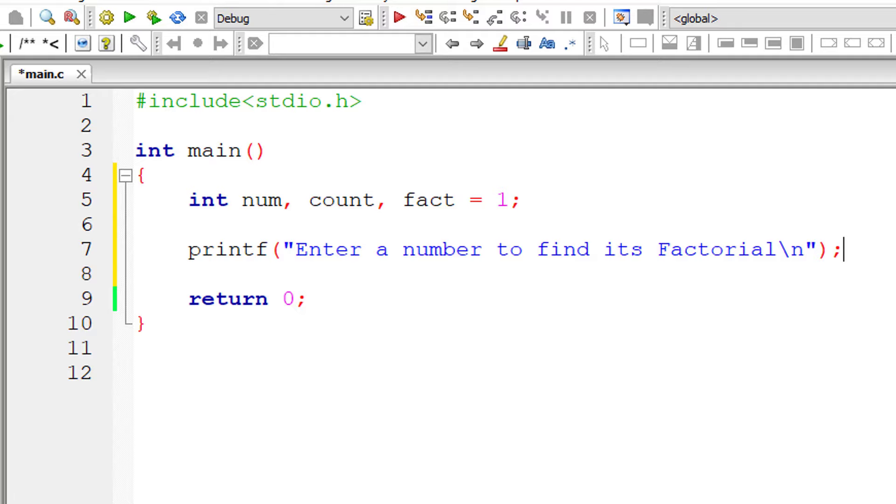
Read the entered number into num with scanf("%d", &num)
key(Return)
text(scanf(")
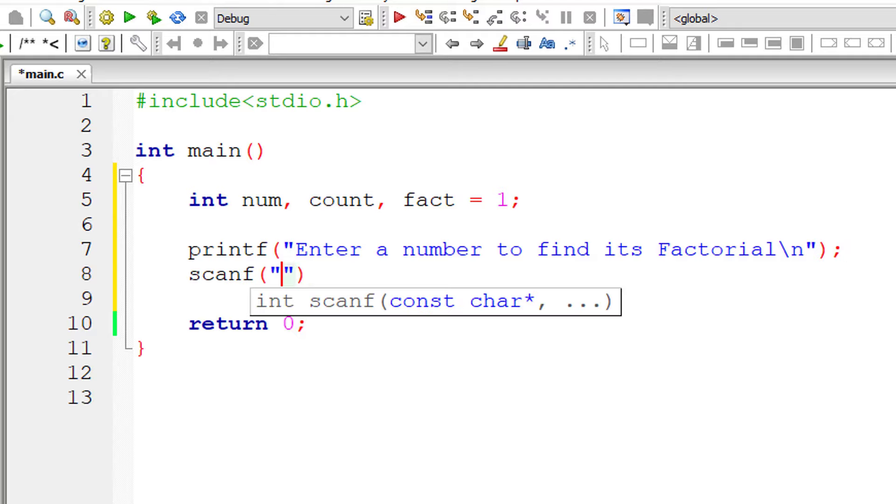
text(%d)
key(Right)
text(, &)
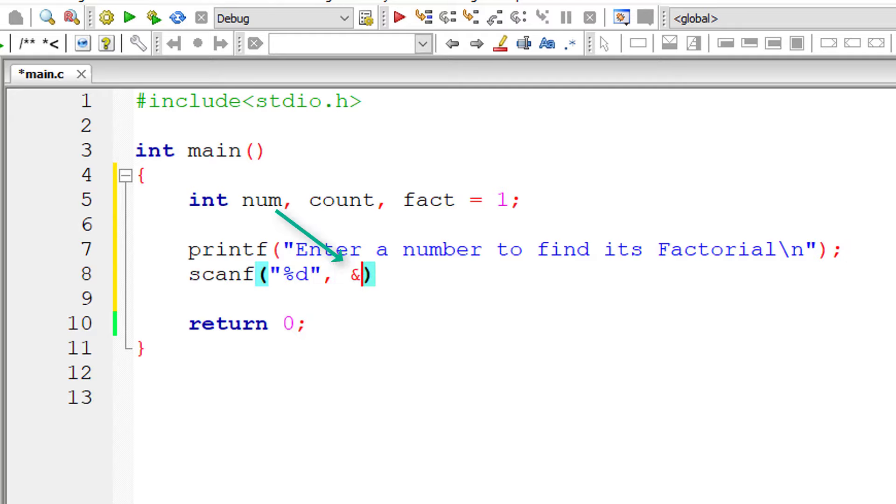
text(num)
key(Escape)
key(Right)
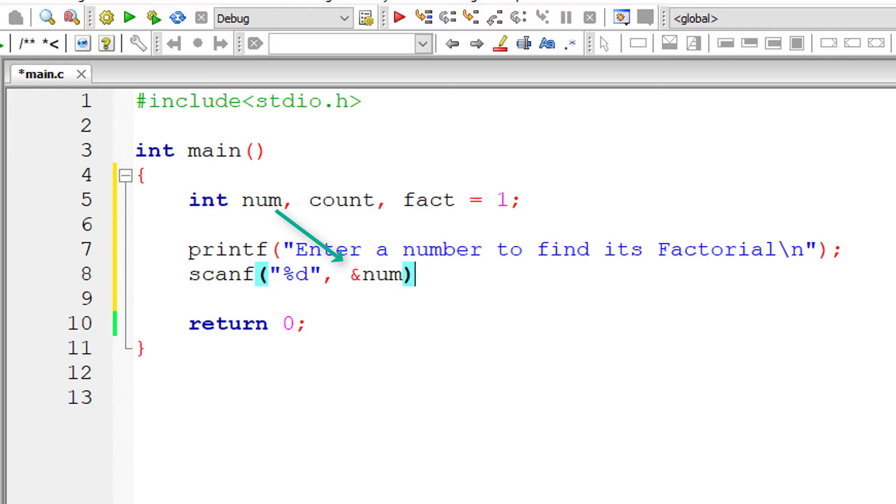
text(;)
key(Return)
key(Return)
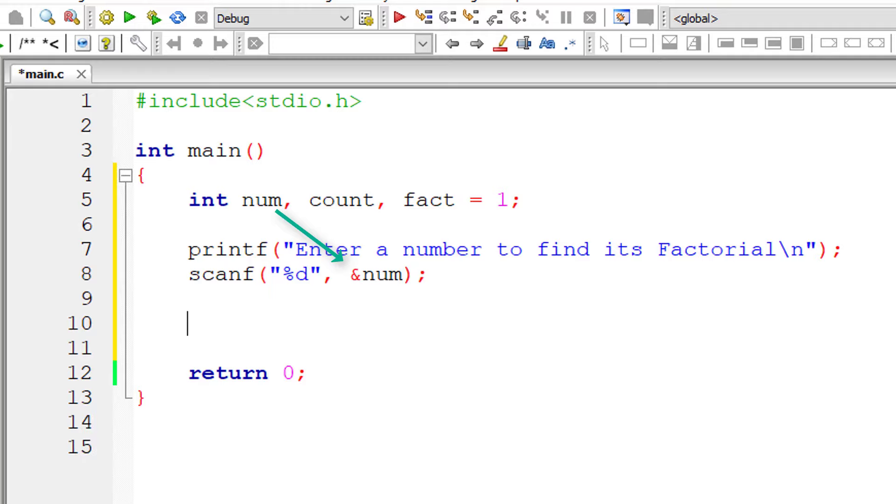
text(for()
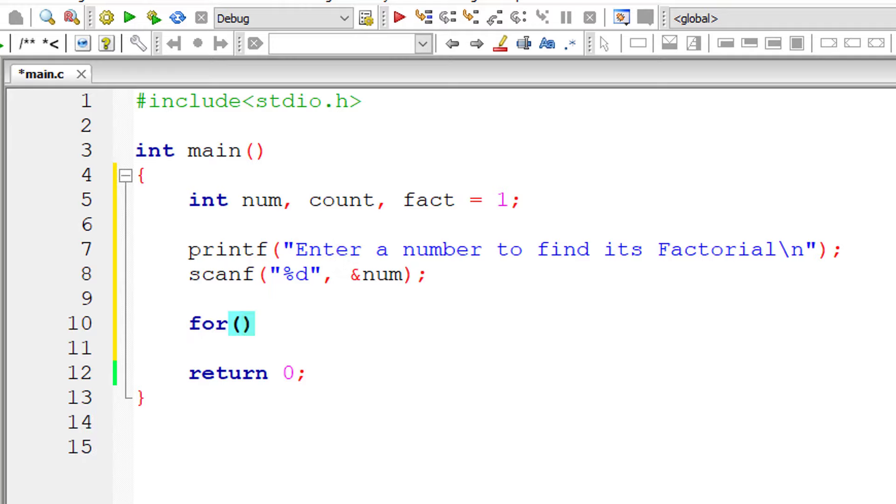
text(count = )
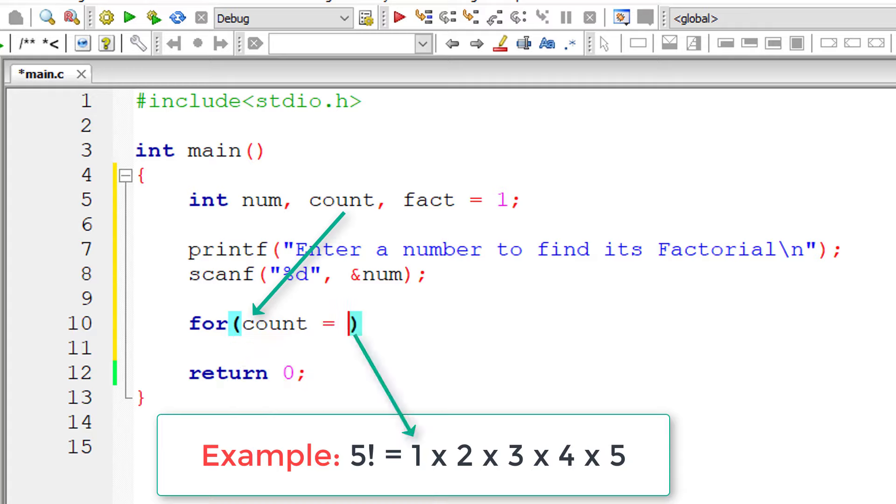
text(1; count )
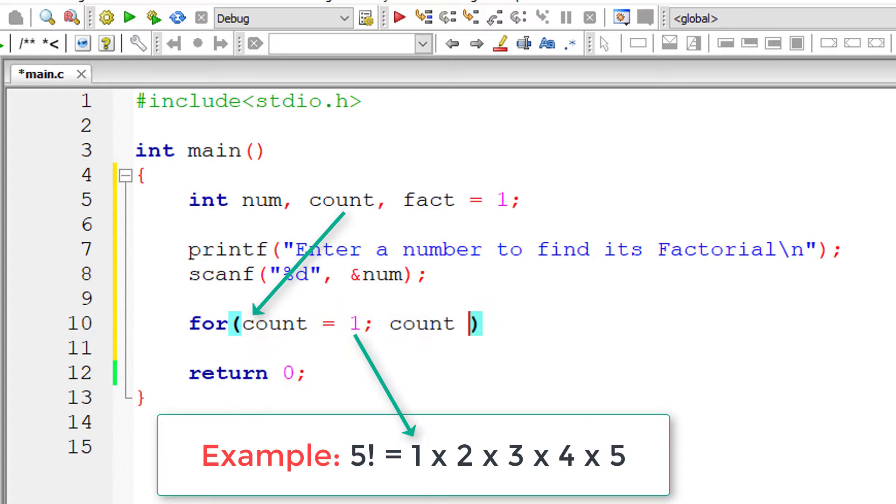
text(<= num)
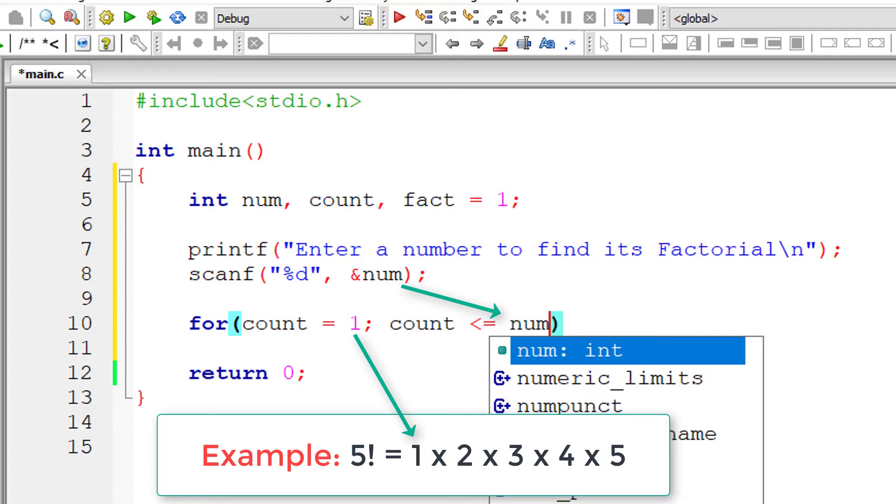
text(; count)
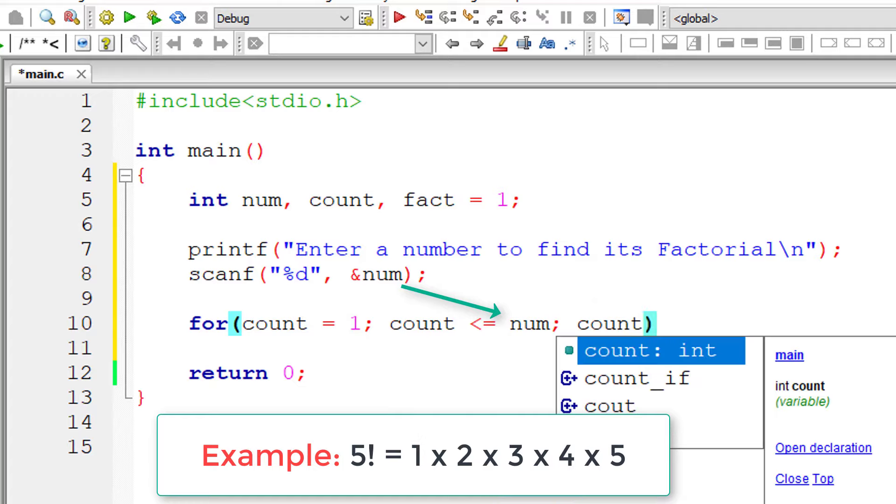
text(++)
Write the loop header for(count = 1; count <= num; count++) with space for its body
key(Right)
key(Return)
text({)
key(Return)
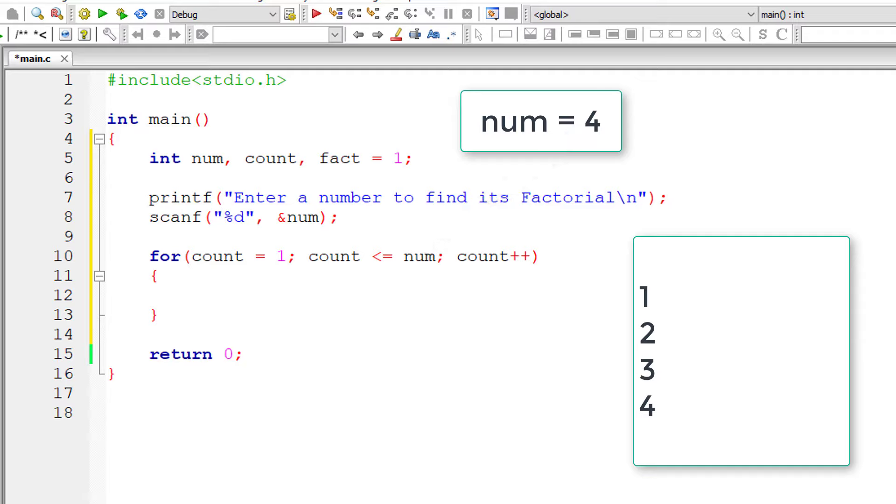
text(fa)
text(ct = fac)
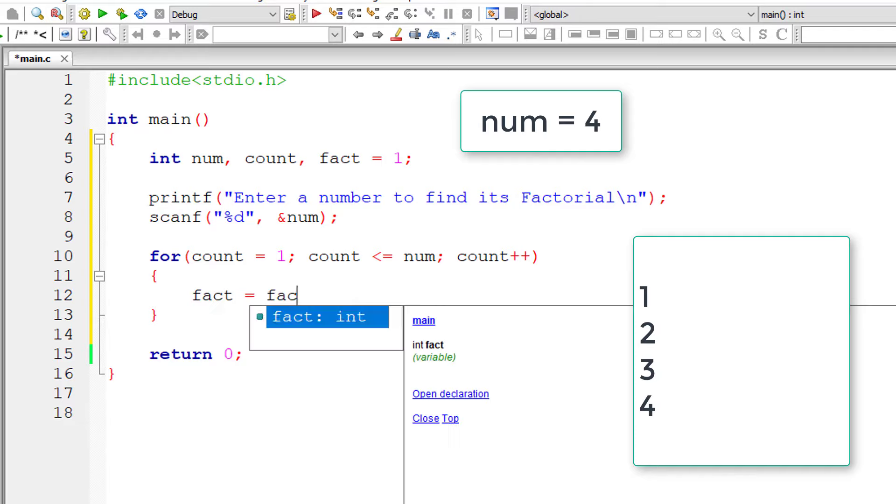
text(t * )
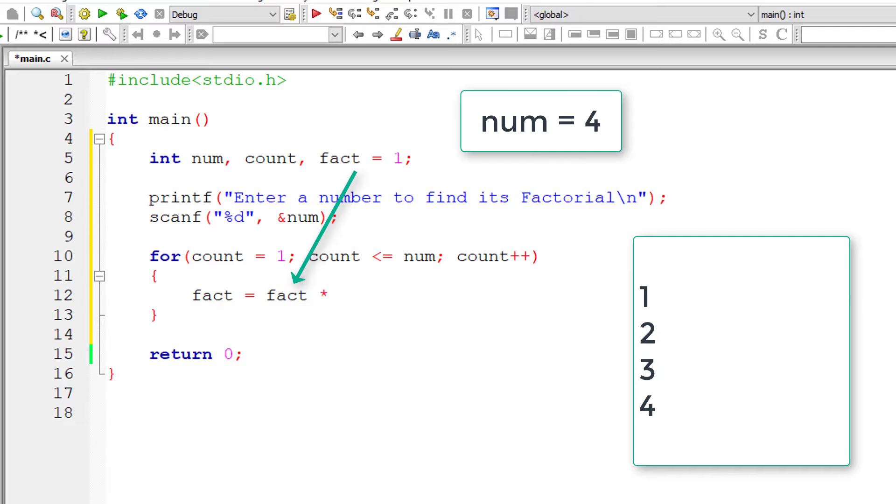
text(count;)
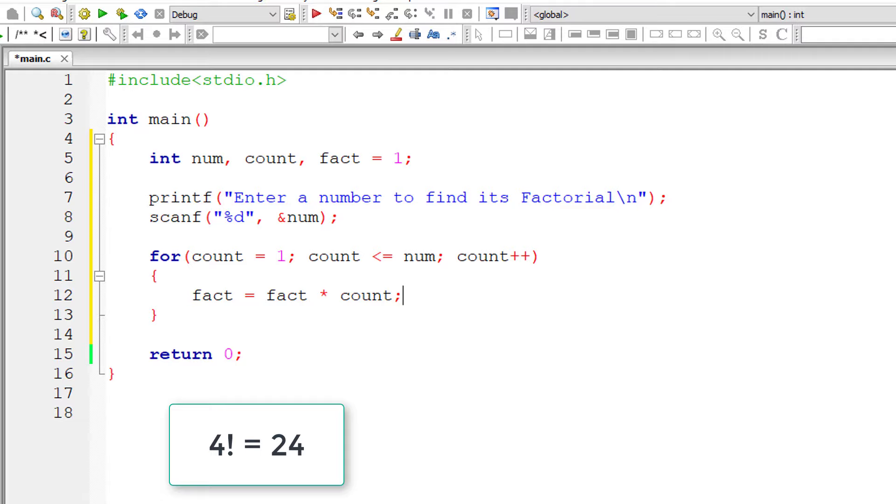
Print "Factorial of %d is %d\n" with num and fact after the loop, then save main.c
key(Down)
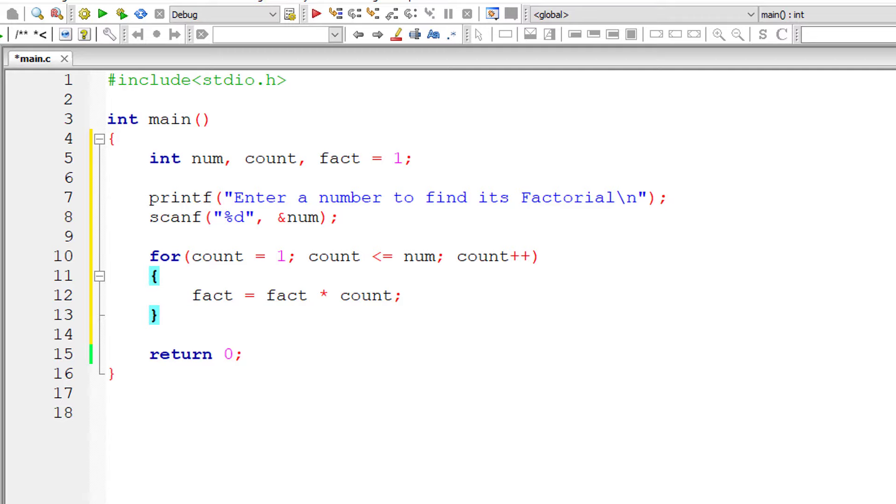
key(Return)
key(Return)
text(printf()
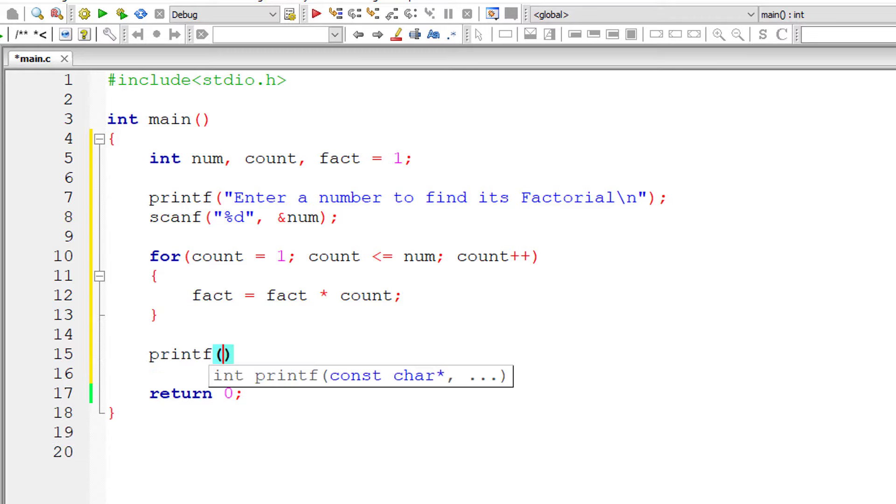
text("Factor)
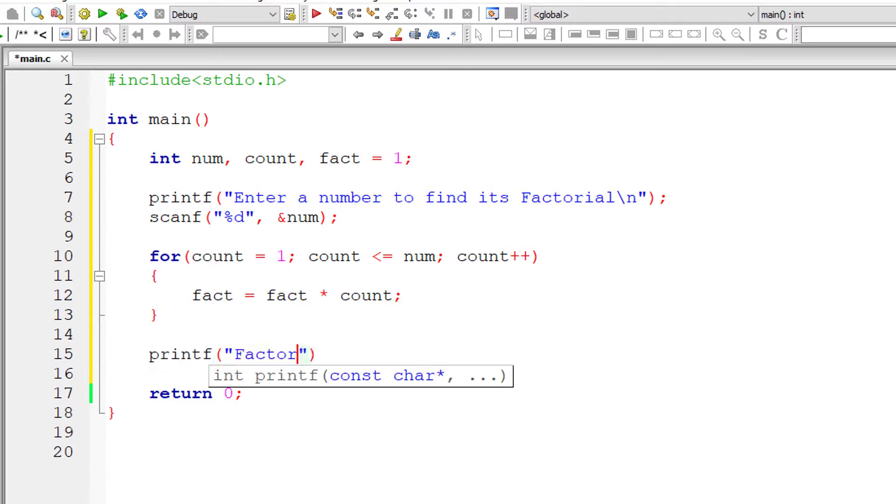
text(ial of %d i)
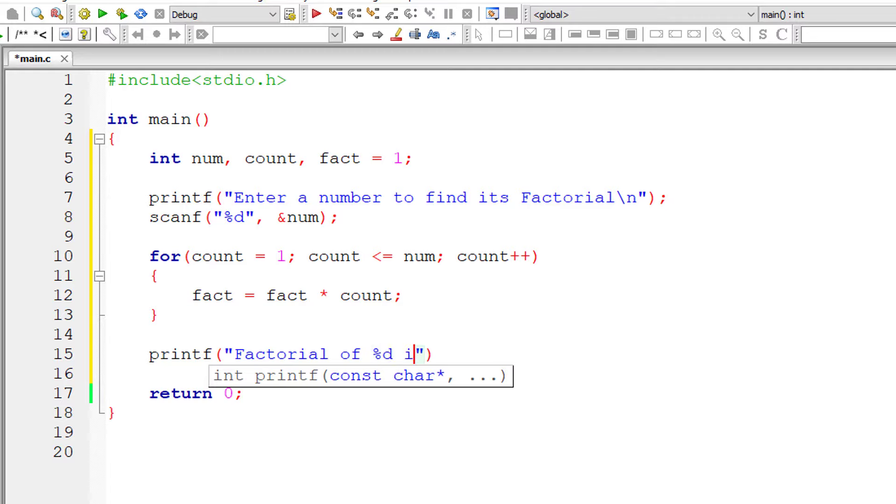
text(s %d )
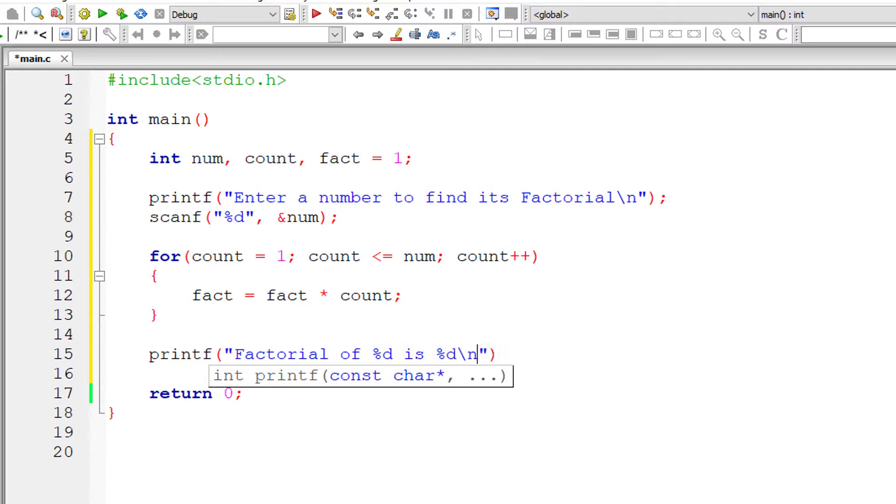
text(", num, )
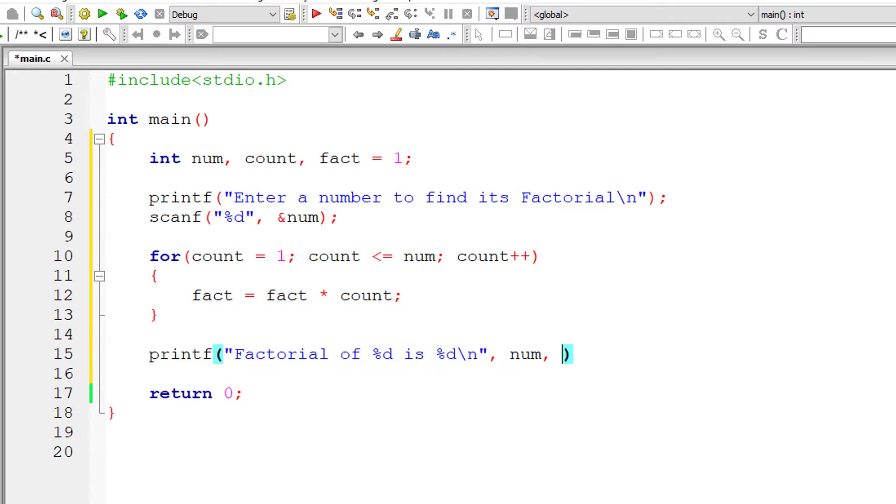
text(fact)
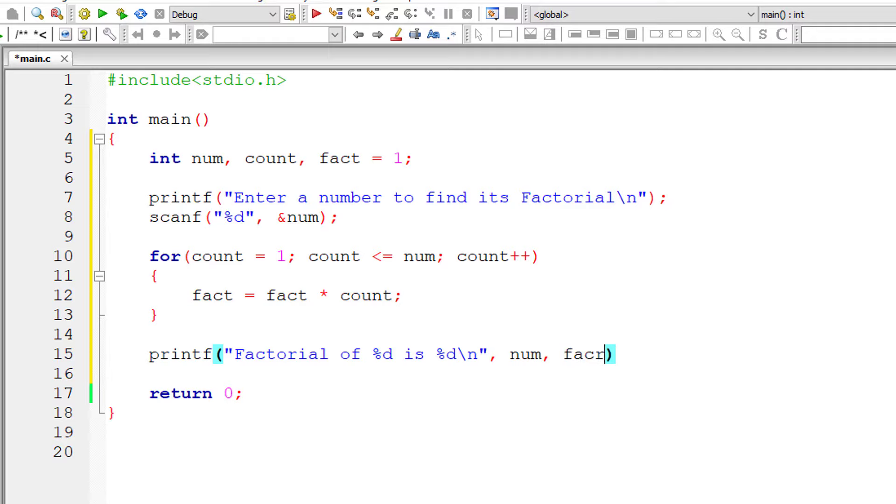
key(Right)
text(;)
key(ctrl+s)
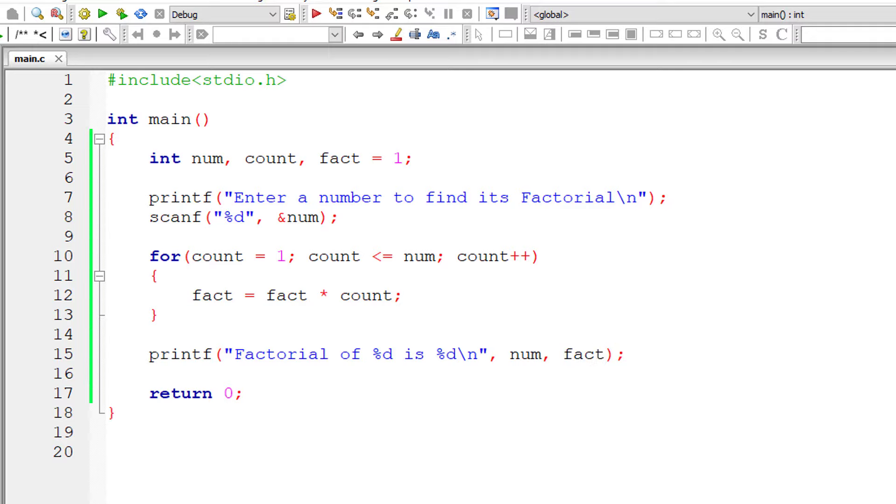
Build and run the program, enter 5, and close the console
click(122, 14)
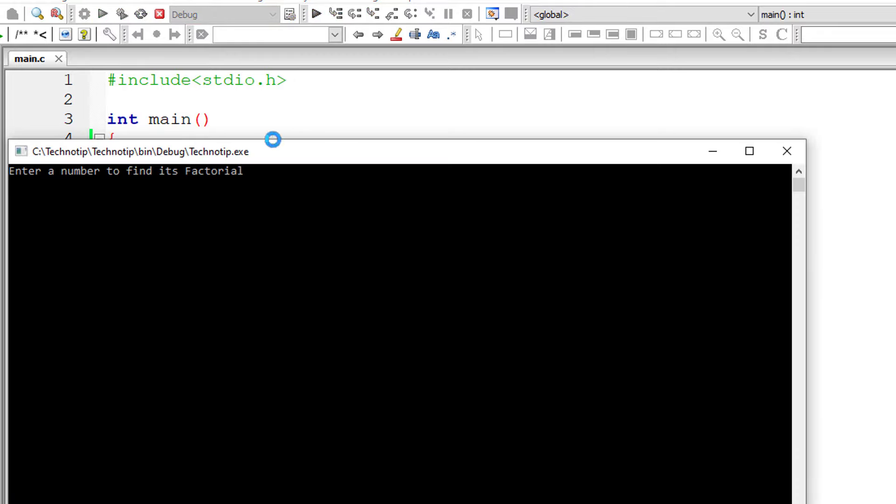
drag(274, 160, 380, 160)
text(5)
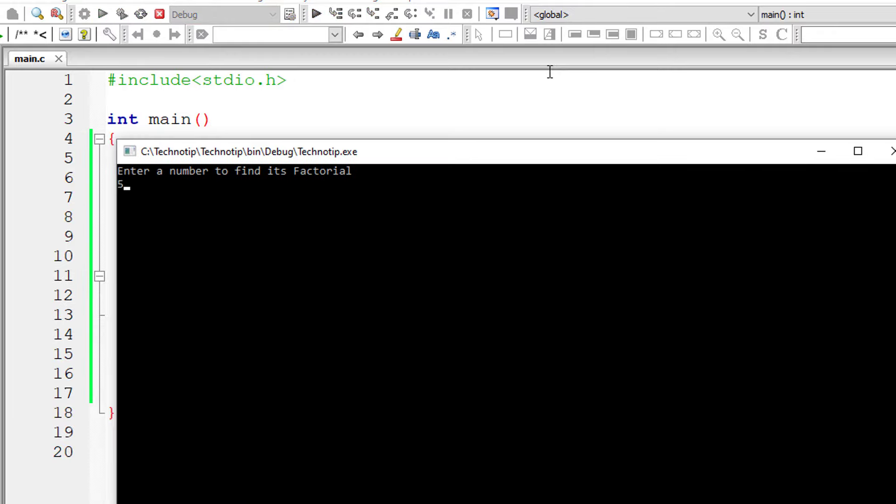
key(Return)
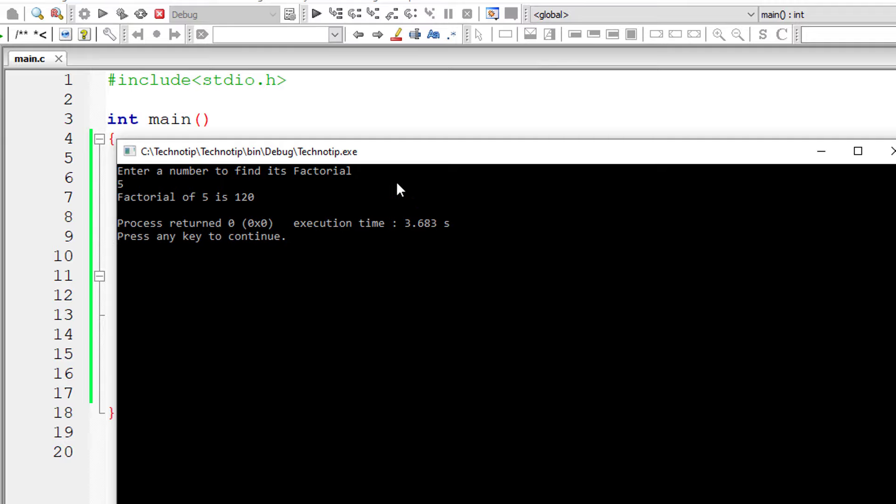
click(884, 151)
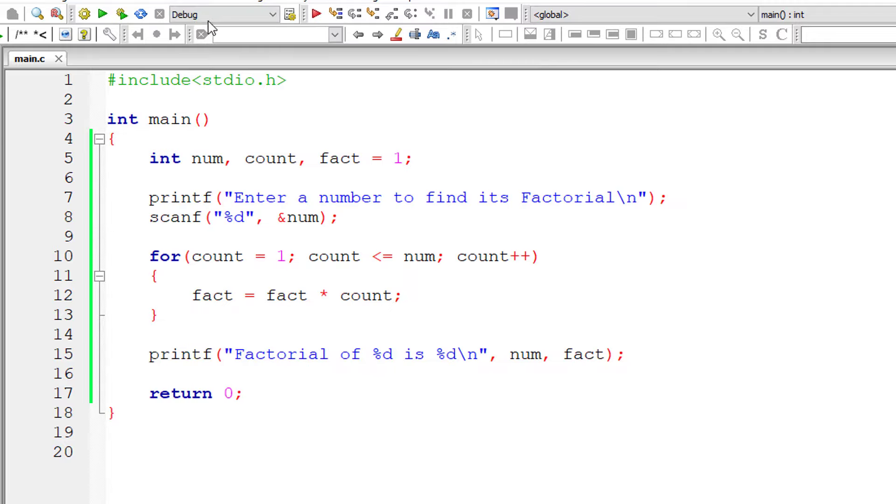
Run the program again with input 4 and close the console
click(121, 14)
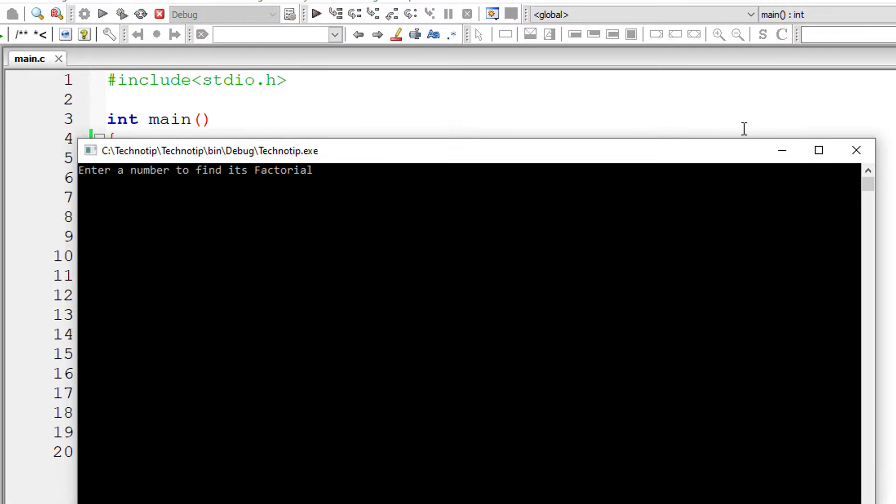
text(4)
key(Return)
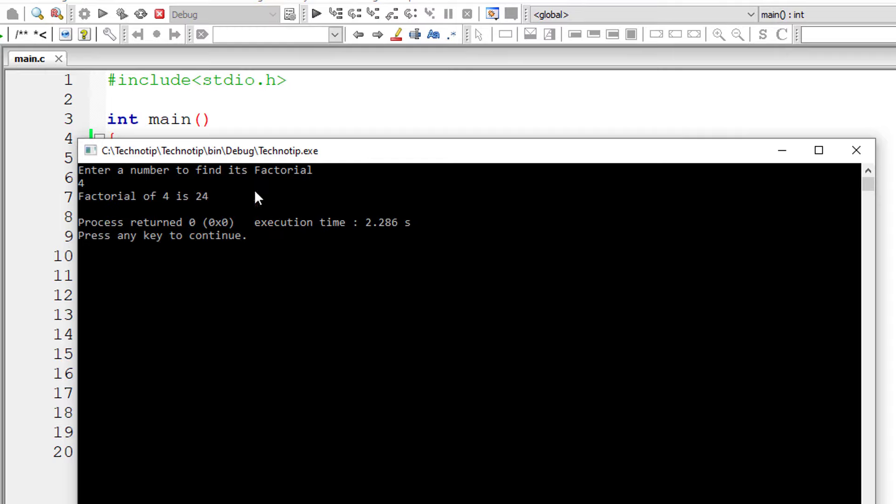
click(856, 150)
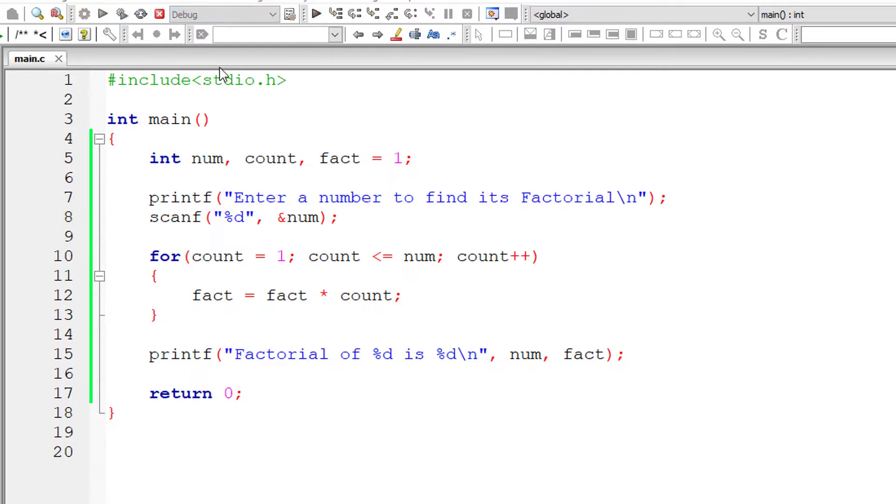
Run the program a third time with input 3 and dismiss the console
key(F9)
drag(379, 80, 501, 156)
text(3)
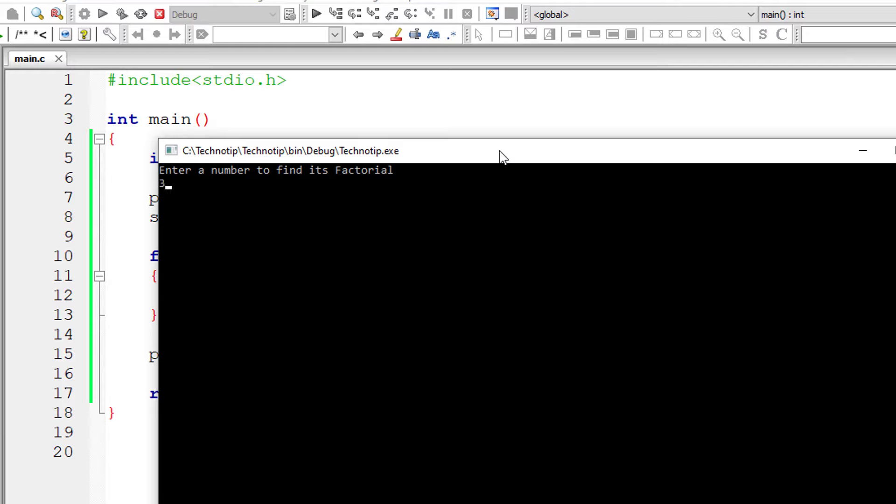
key(Return)
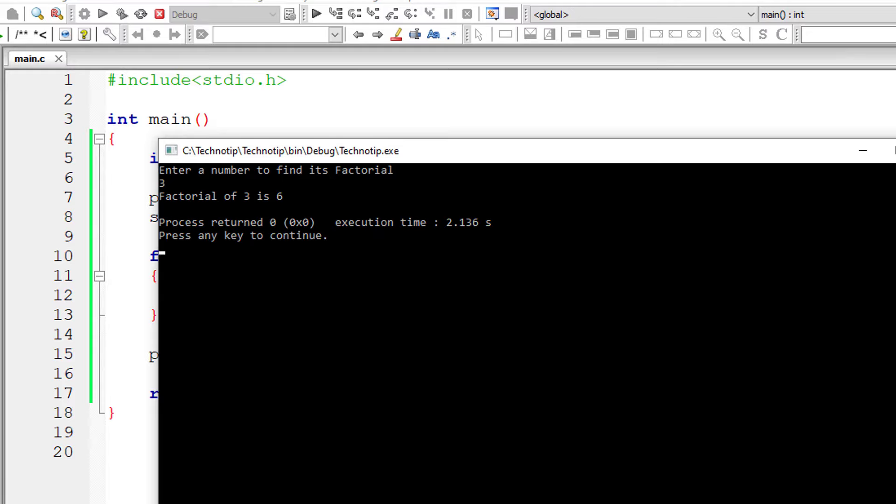
key(Return)
click(431, 421)
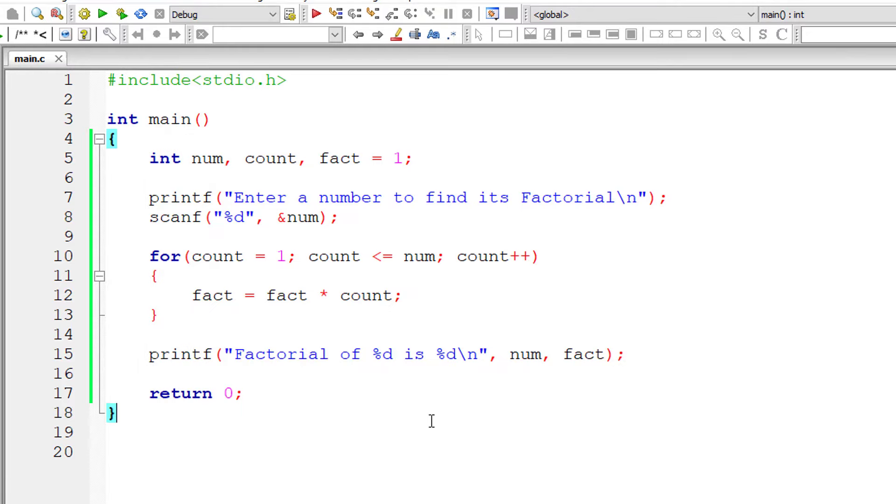